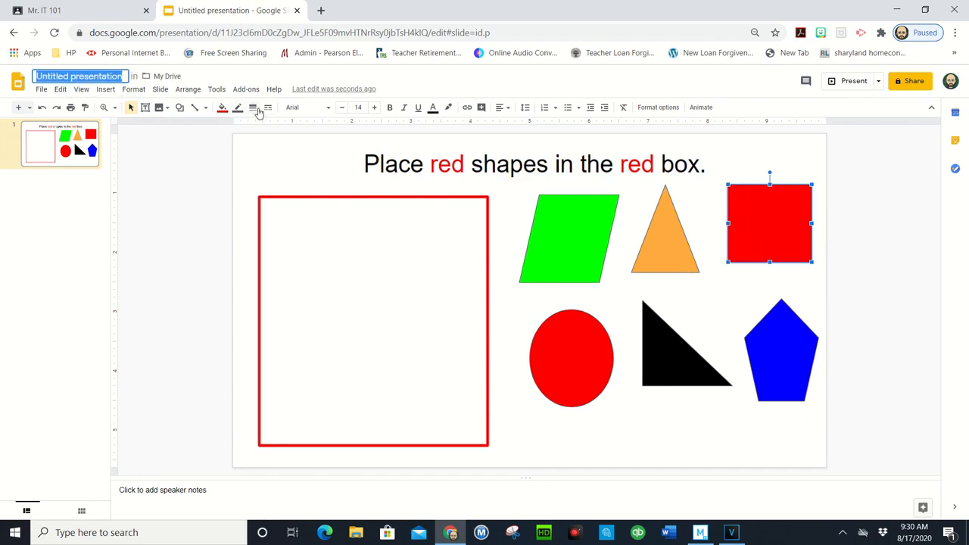
- Rename the presentation as "Red Shapes 1.1" and close it to return to the class page
type("Red Shapes")
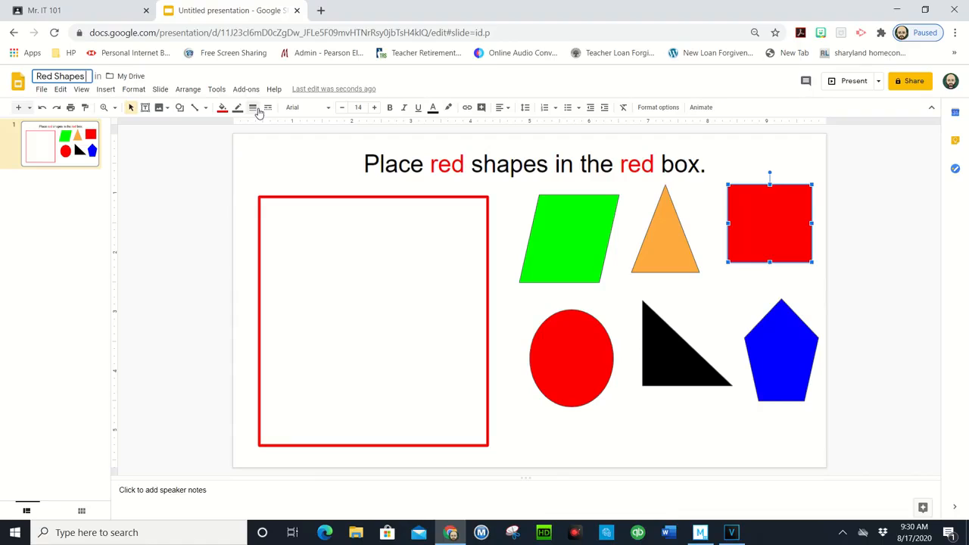
type(" 1.1")
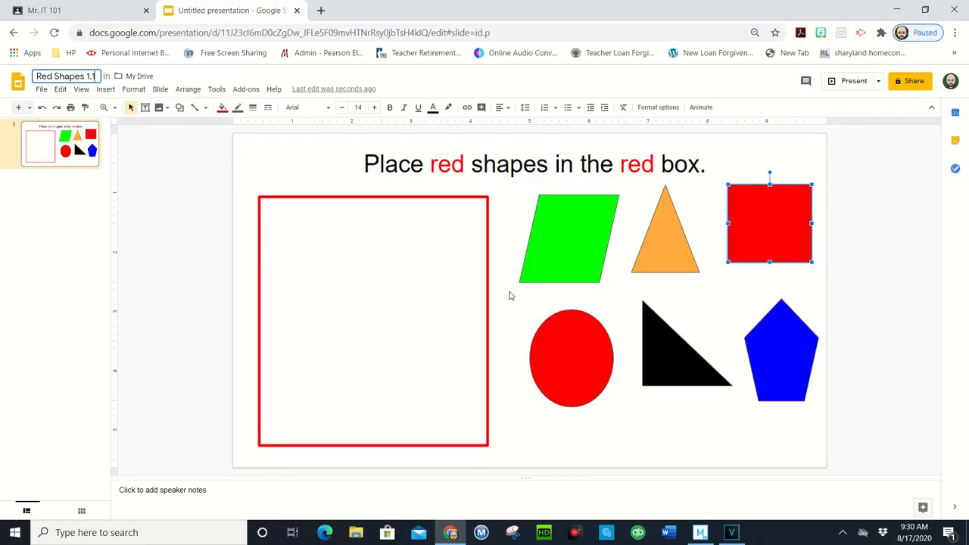
key("Return")
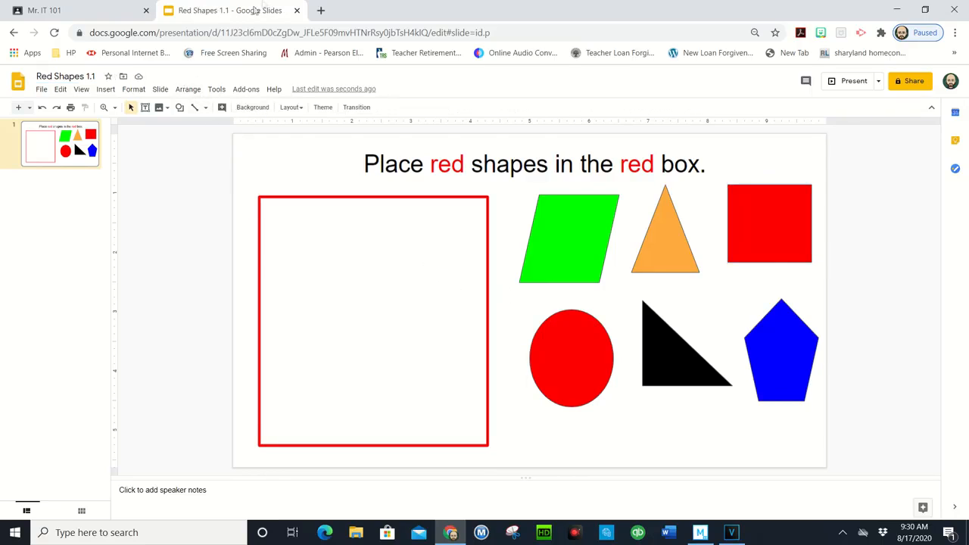
left_click(297, 12)
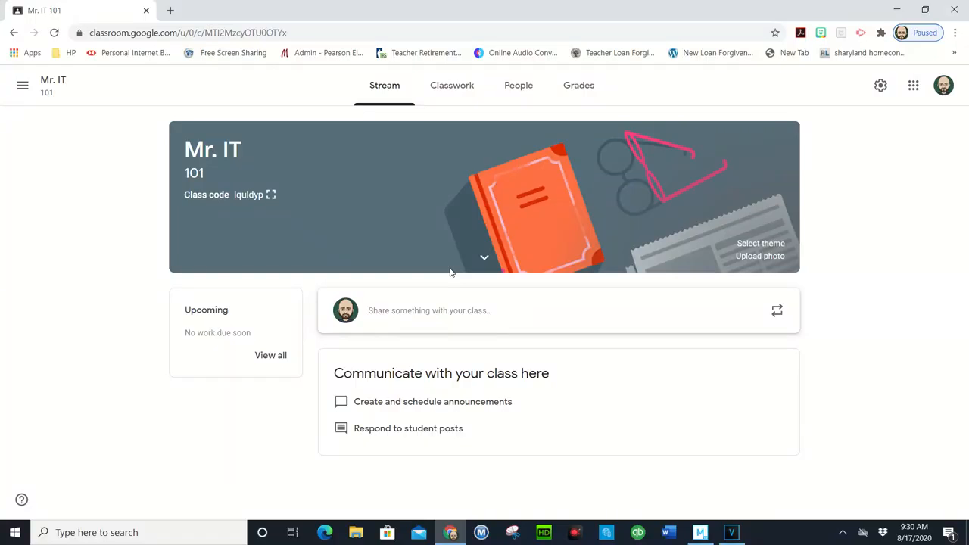
- Create a new classwork assignment titled "Red Shapes 1.1"
left_click(446, 96)
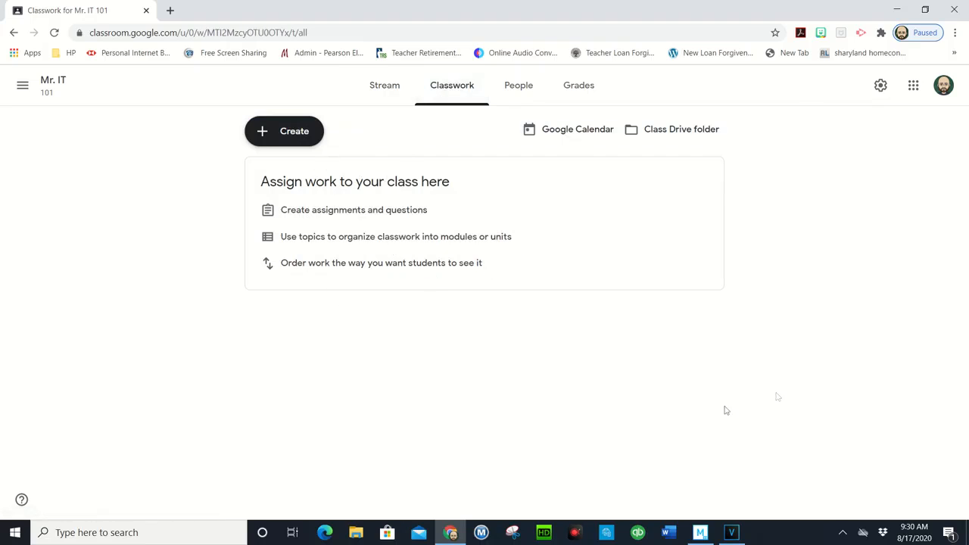
left_click(290, 134)
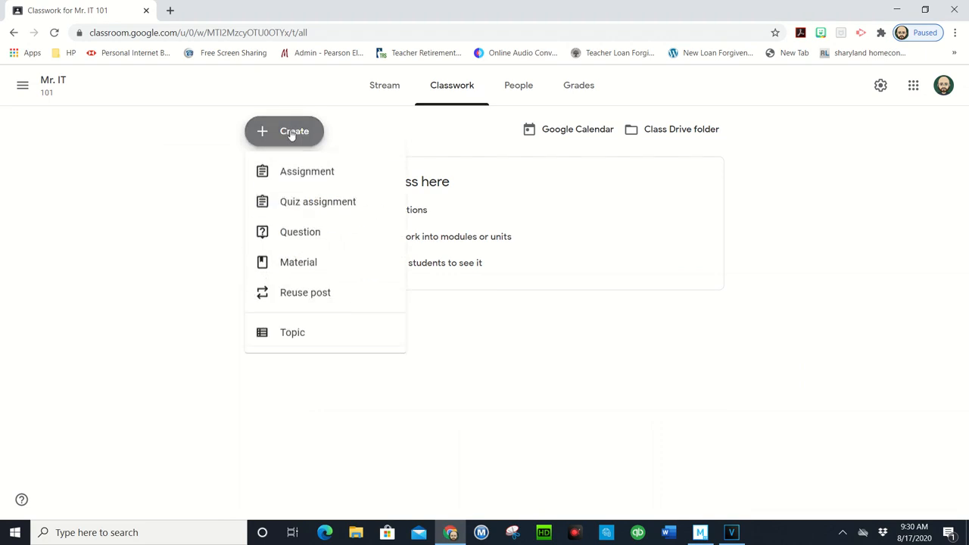
left_click(306, 173)
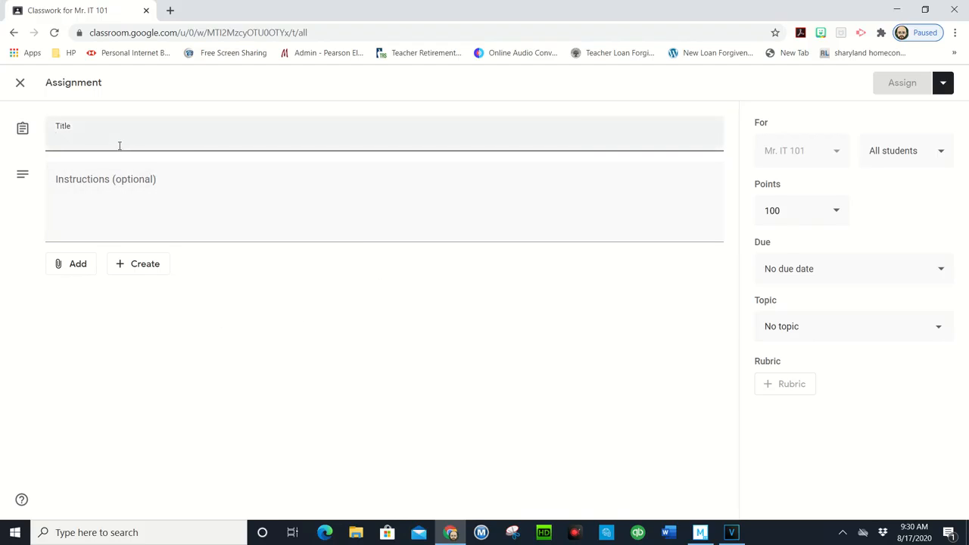
type("Red Shapes")
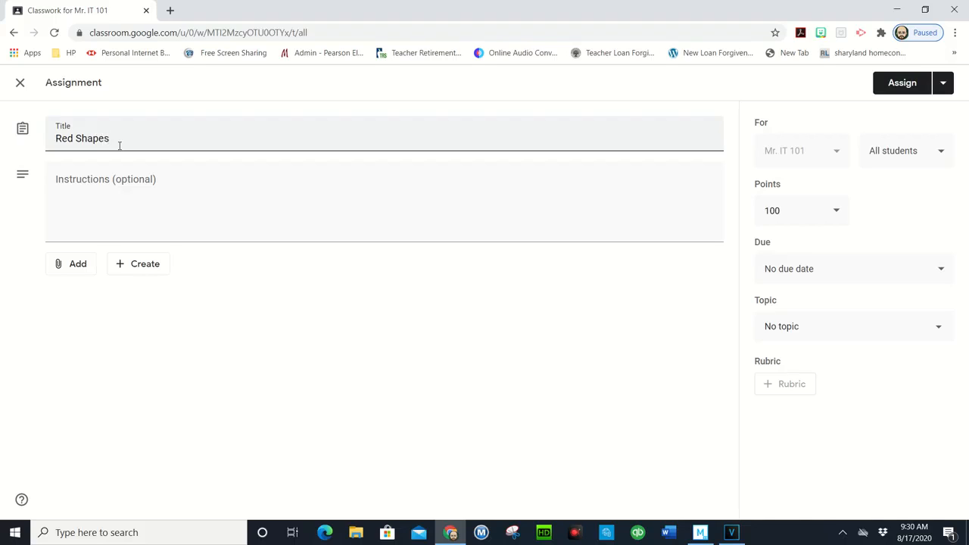
left_click(107, 182)
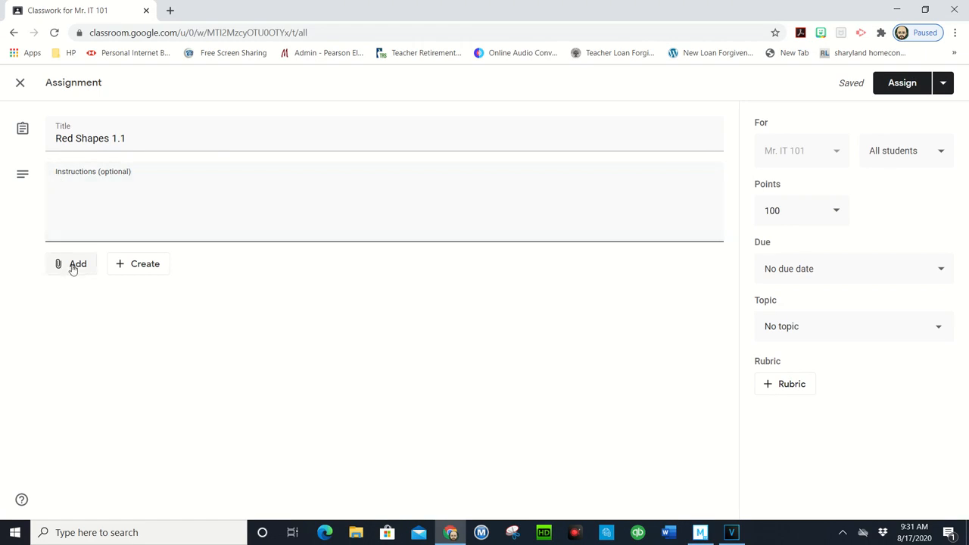
- Attach the recent Red Shapes 1.1 presentation from Google Drive to the assignment
left_click(73, 267)
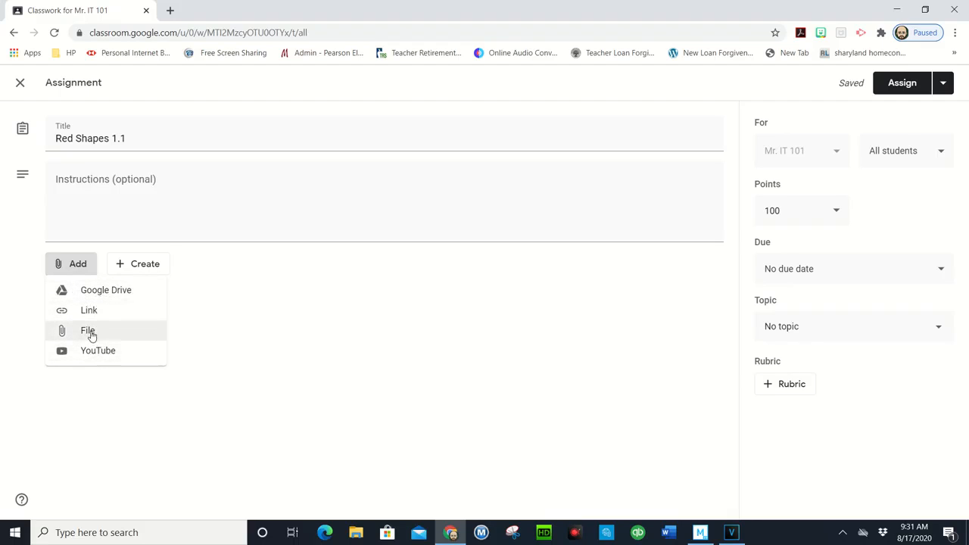
left_click(102, 295)
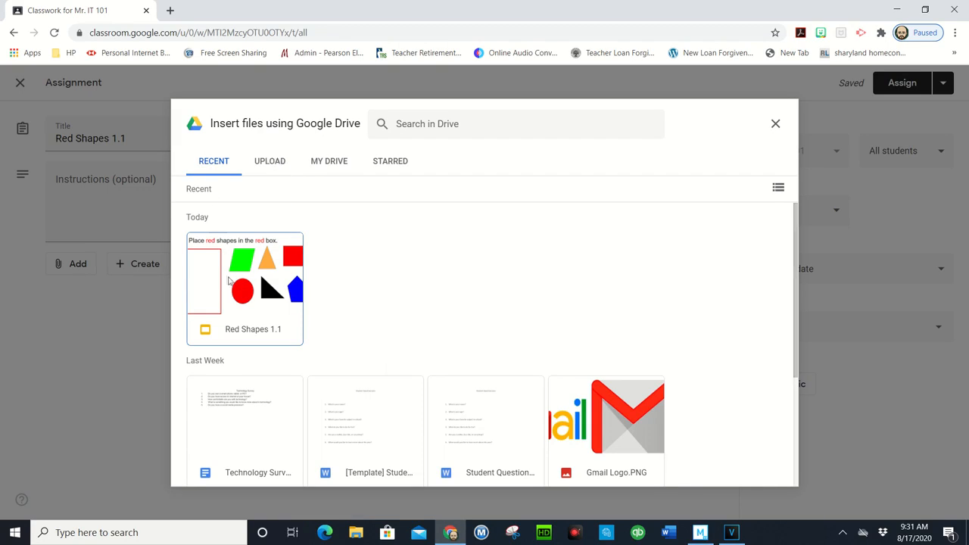
left_click(274, 163)
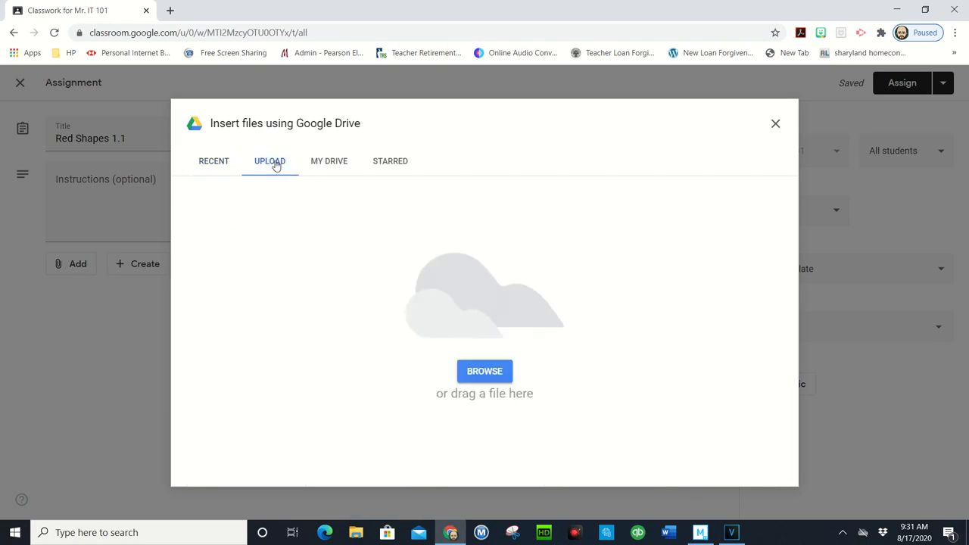
left_click(325, 165)
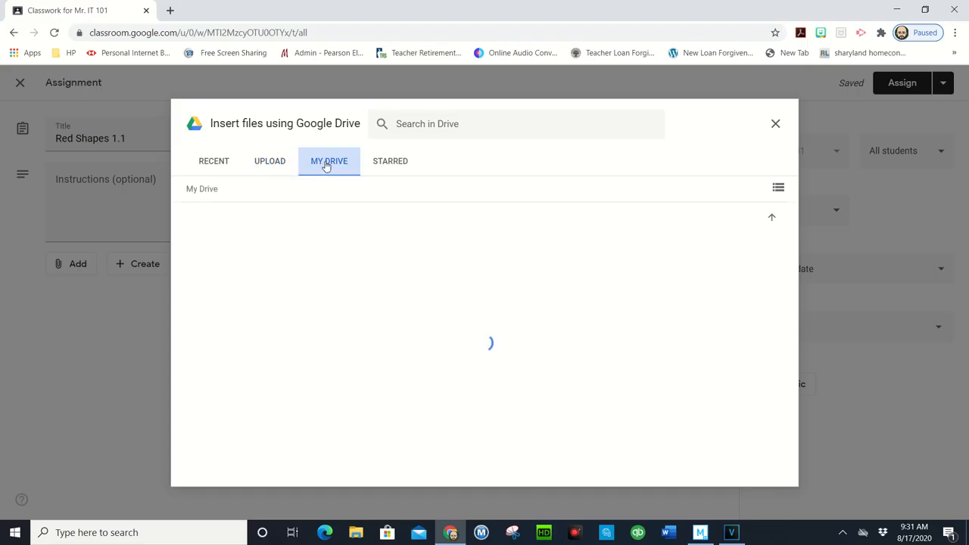
left_click(391, 164)
left_click(212, 165)
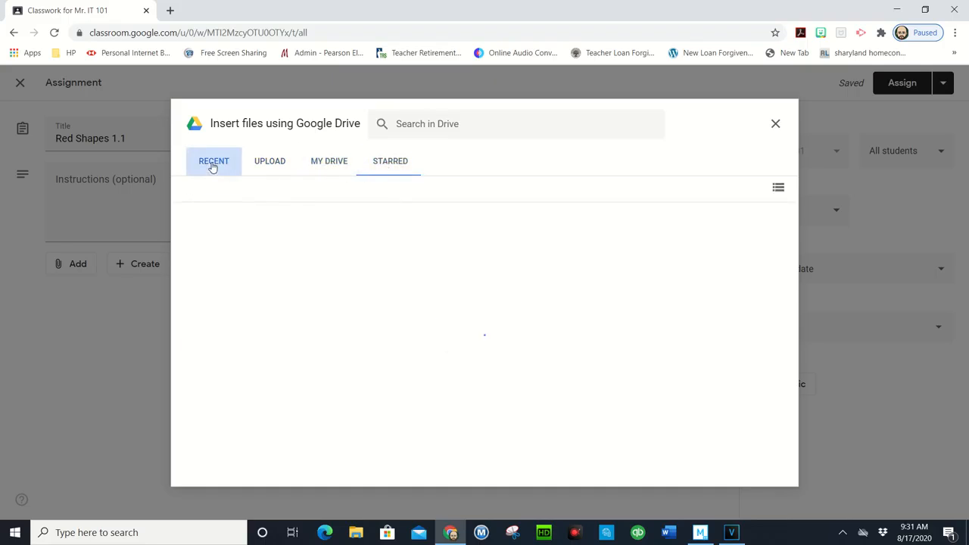
left_click(266, 303)
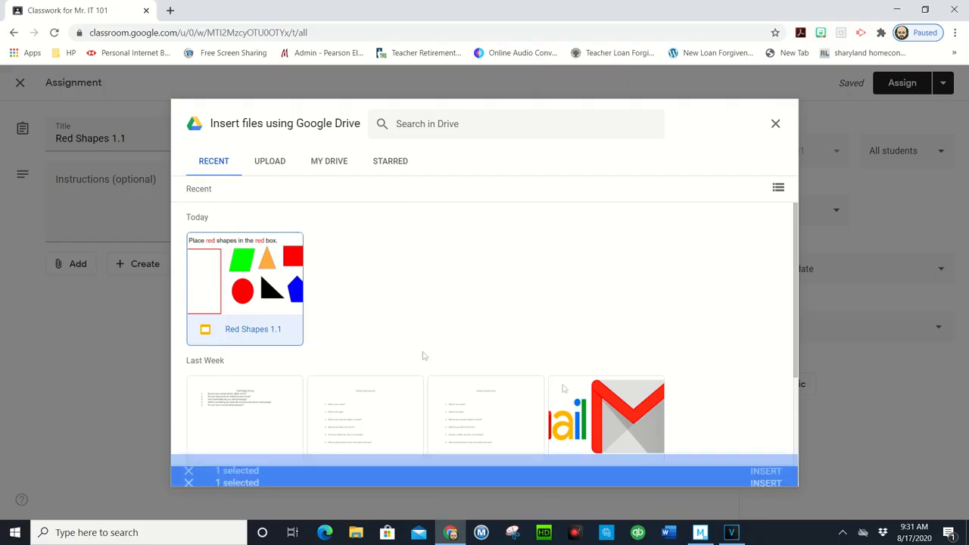
left_click(763, 471)
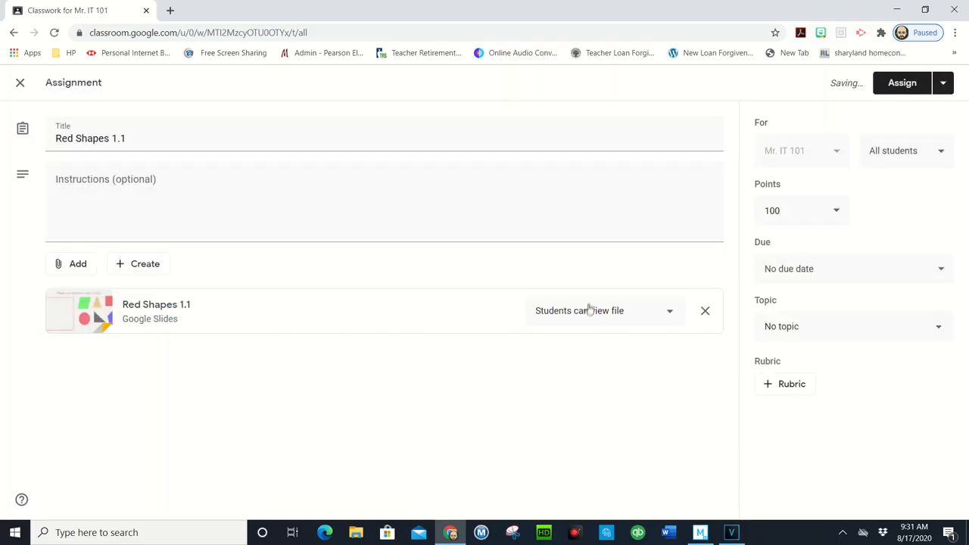
- Set the attached presentation to make a copy for each student and assign the work to the class
left_click(669, 317)
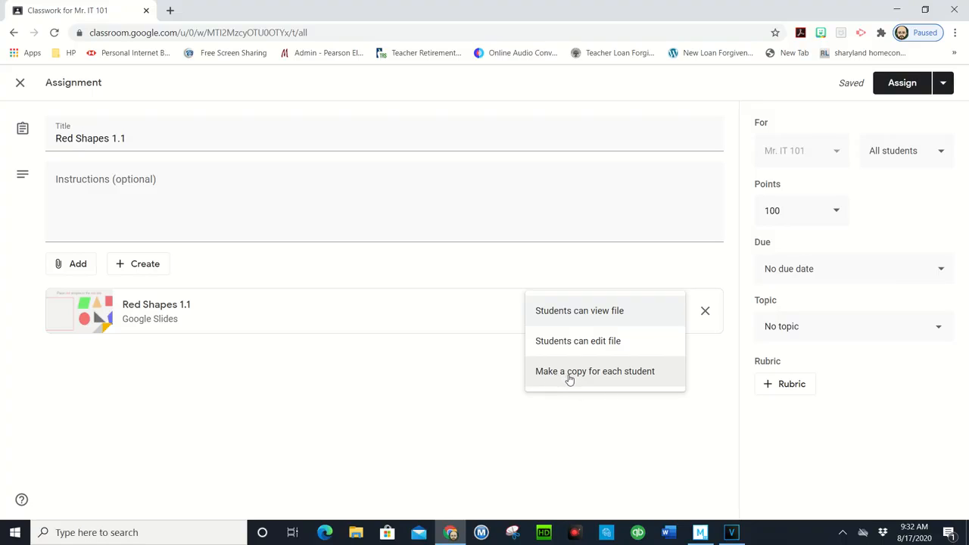
left_click(570, 374)
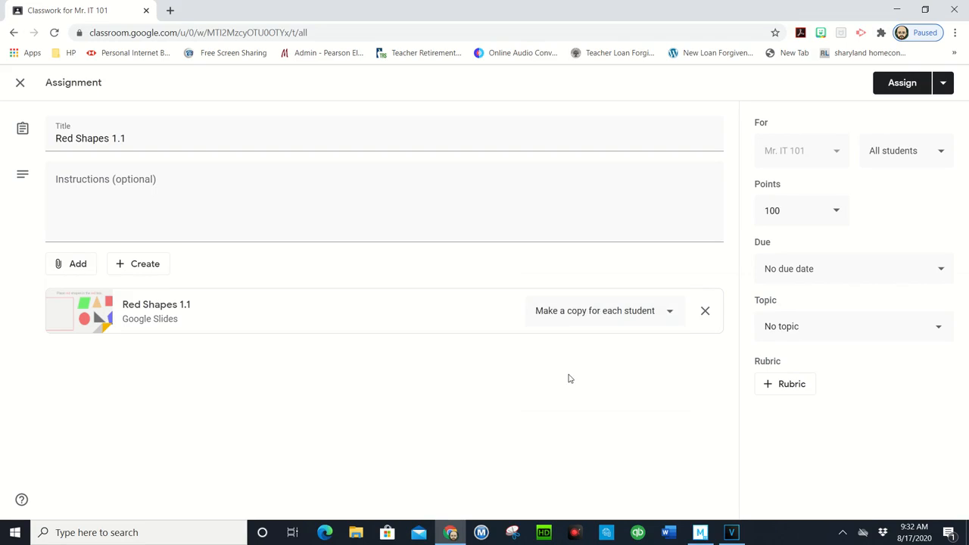
left_click(941, 85)
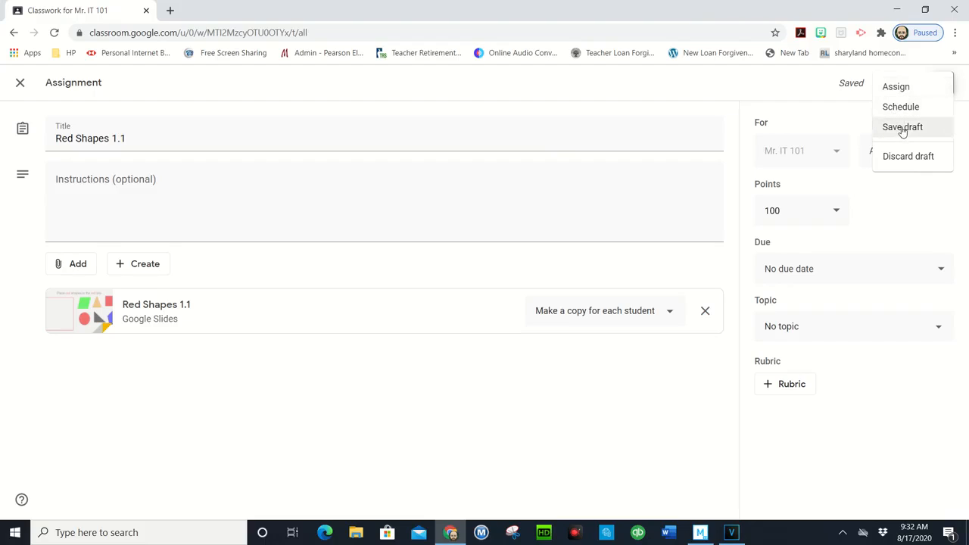
left_click(900, 88)
left_click(839, 152)
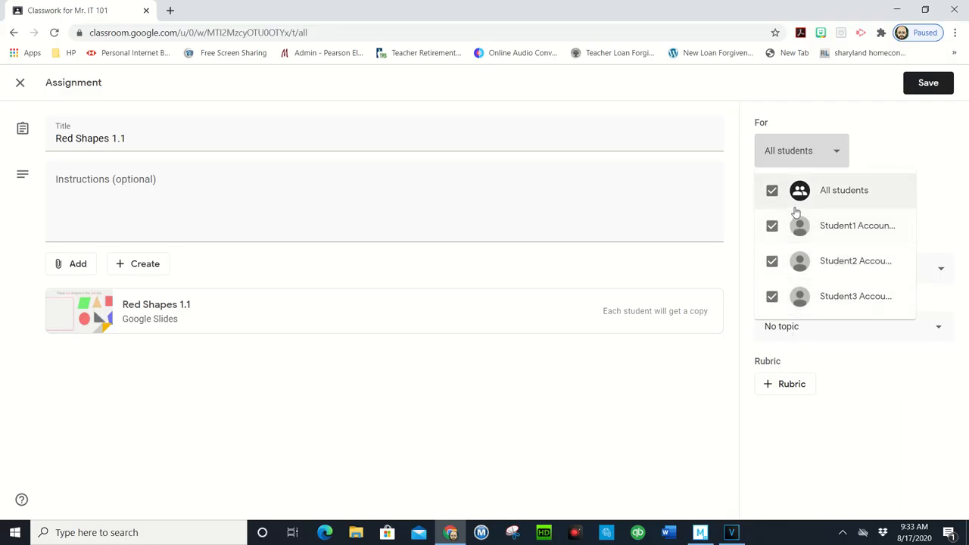
left_click(772, 261)
left_click(762, 256)
left_click(772, 226)
left_click(772, 261)
left_click(772, 226)
left_click(772, 261)
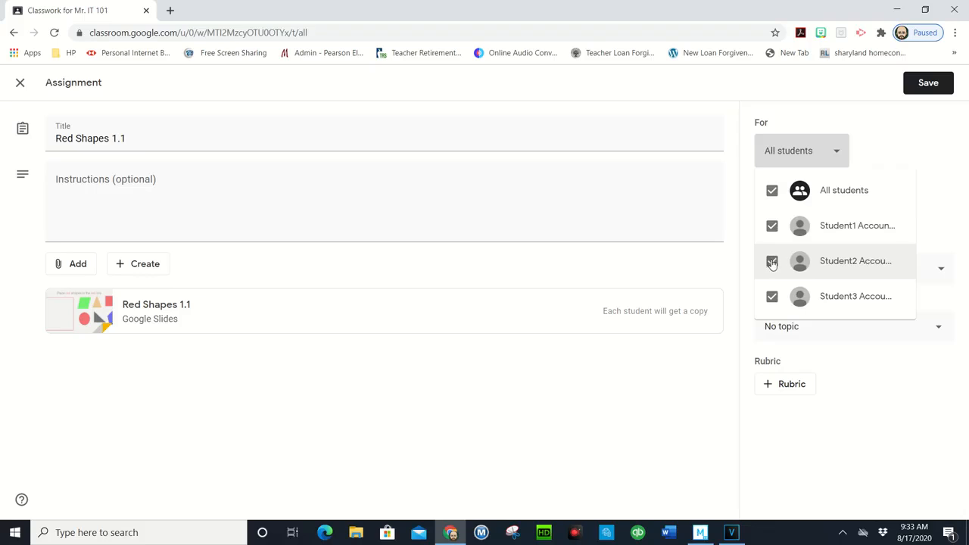
left_click(862, 409)
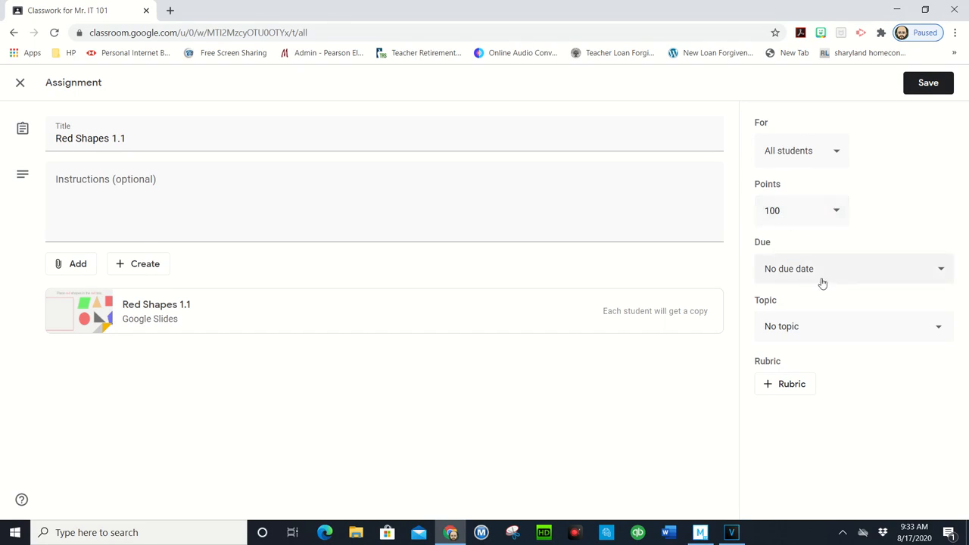
- Set the assignment's due date to August 28, 2020
left_click(938, 270)
left_click(883, 325)
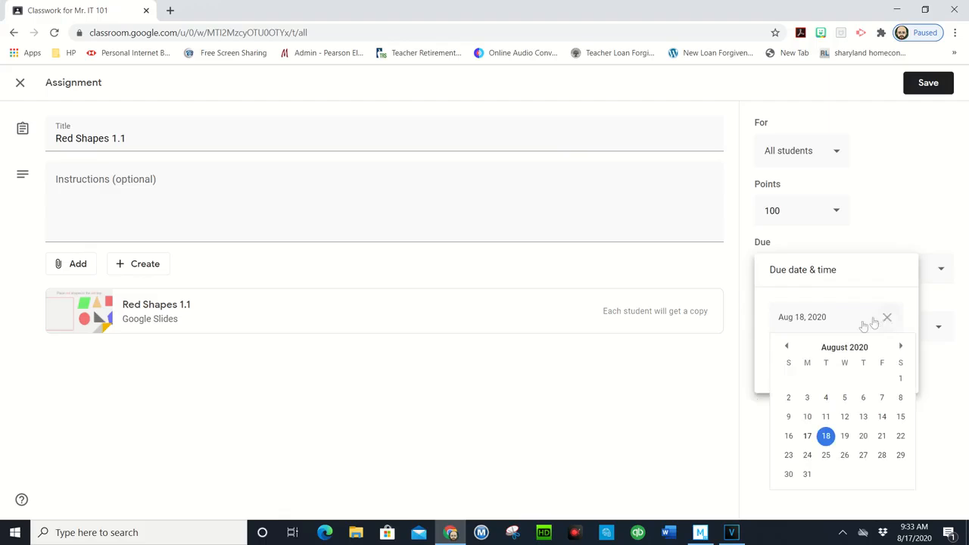
left_click(882, 455)
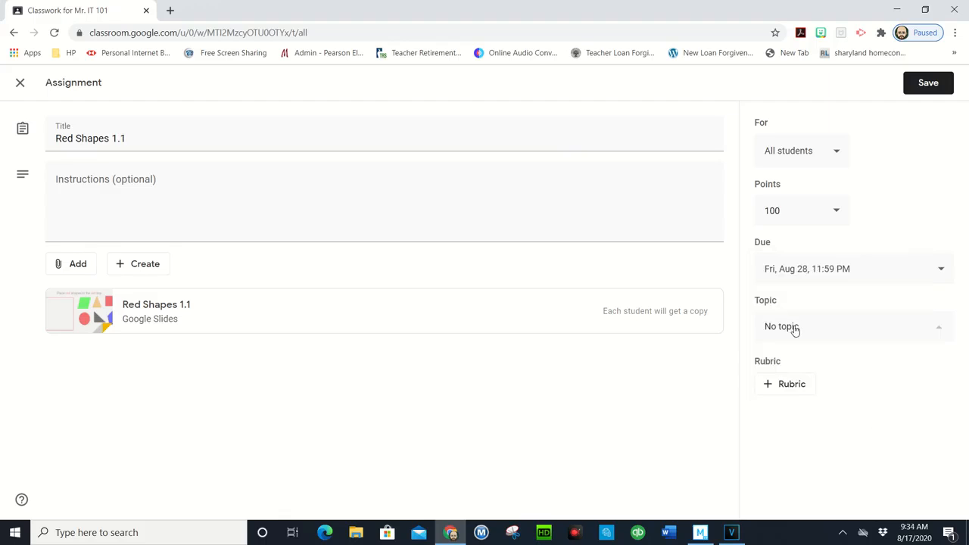
- Create a topic named "Shapes" for the assignment and save the assignment
left_click(794, 329)
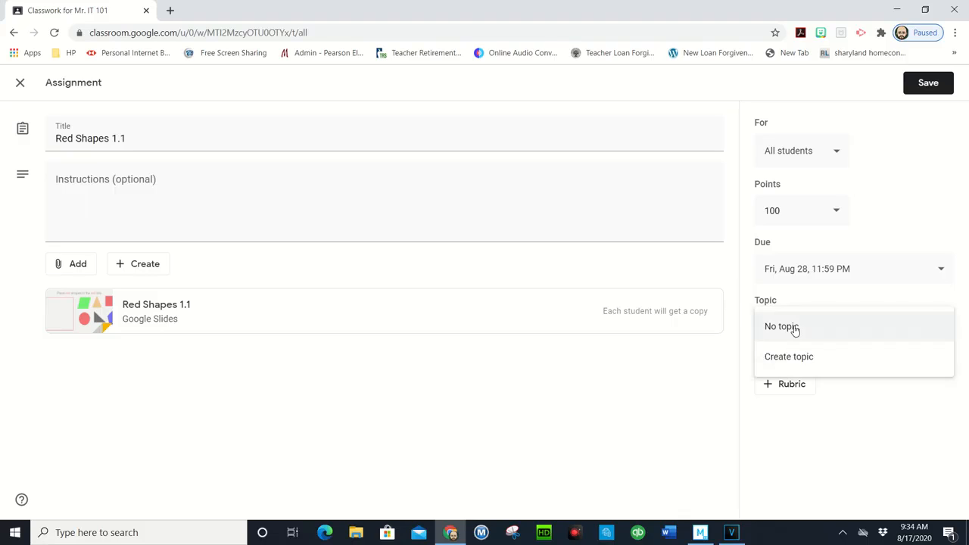
left_click(791, 357)
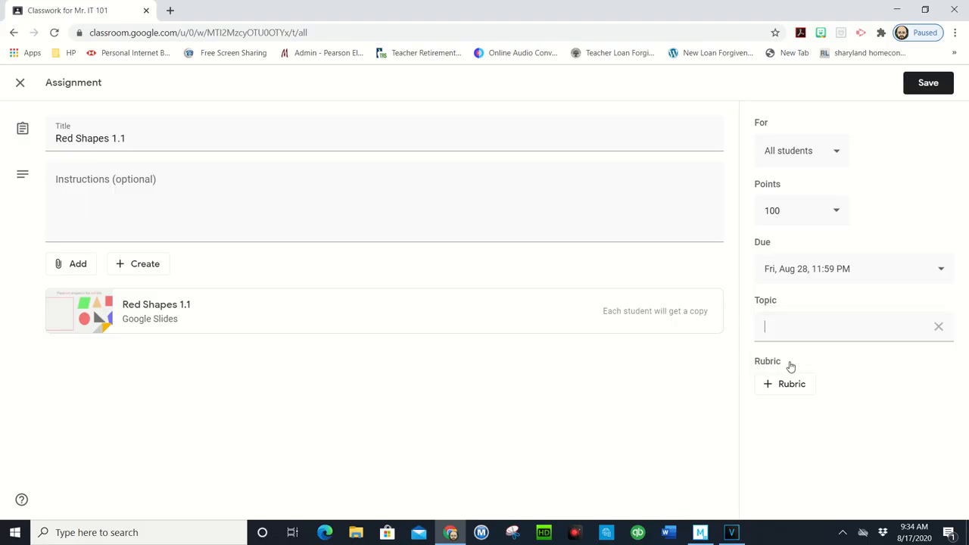
type("Shapres")
key("BackSpace")
key("BackSpace")
key("BackSpace")
key("BackSpace")
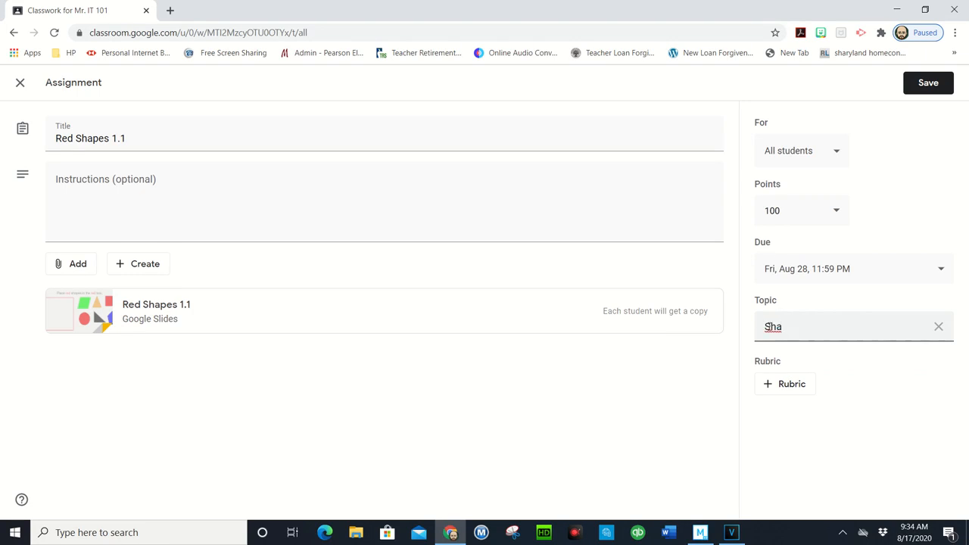
type("pes")
left_click(930, 85)
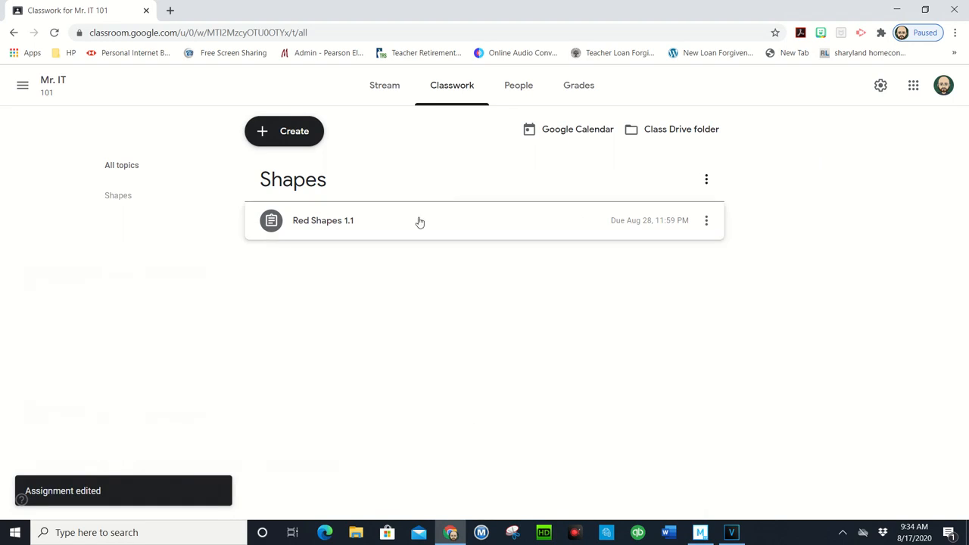
- Review the class stream, classwork, people and grades pages, dismissing the grading tips and the low-battery notice
left_click(391, 92)
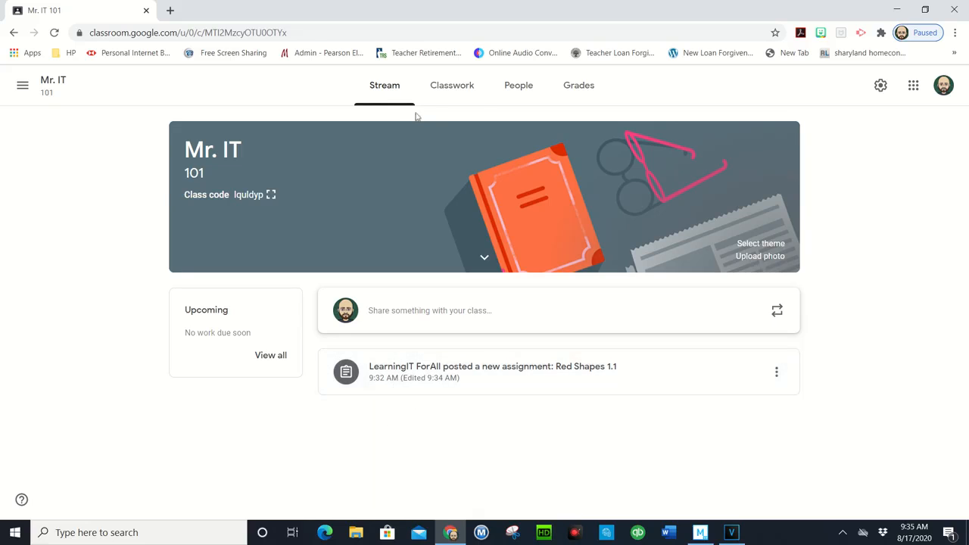
left_click(452, 95)
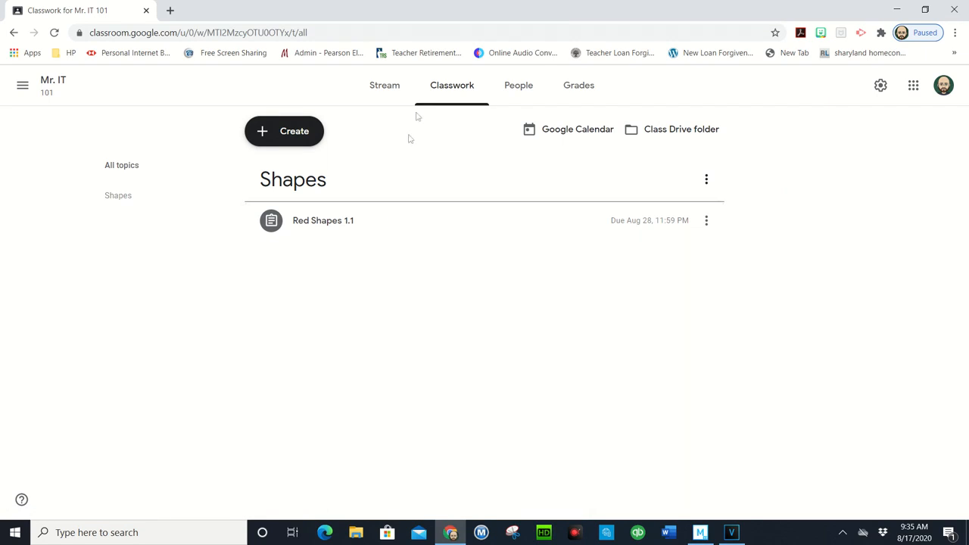
left_click(514, 91)
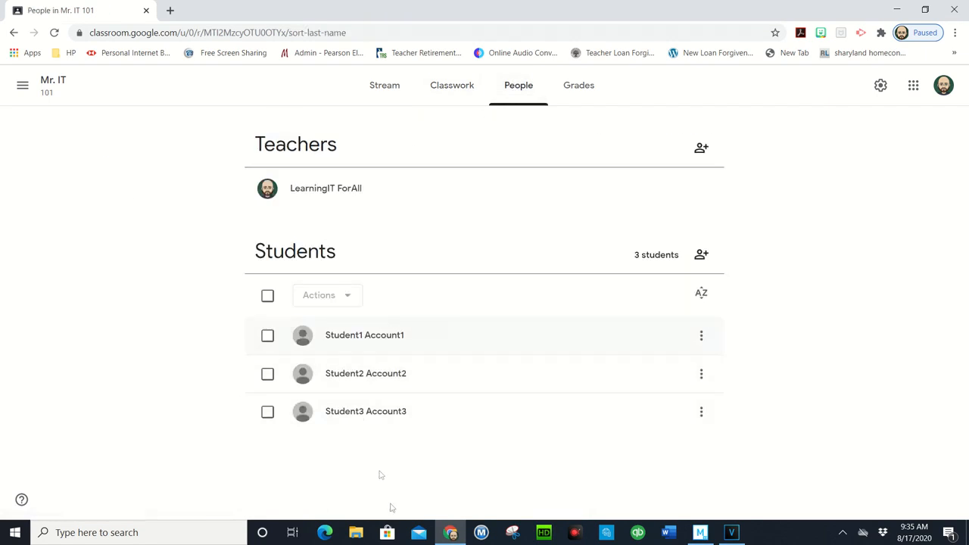
left_click(575, 88)
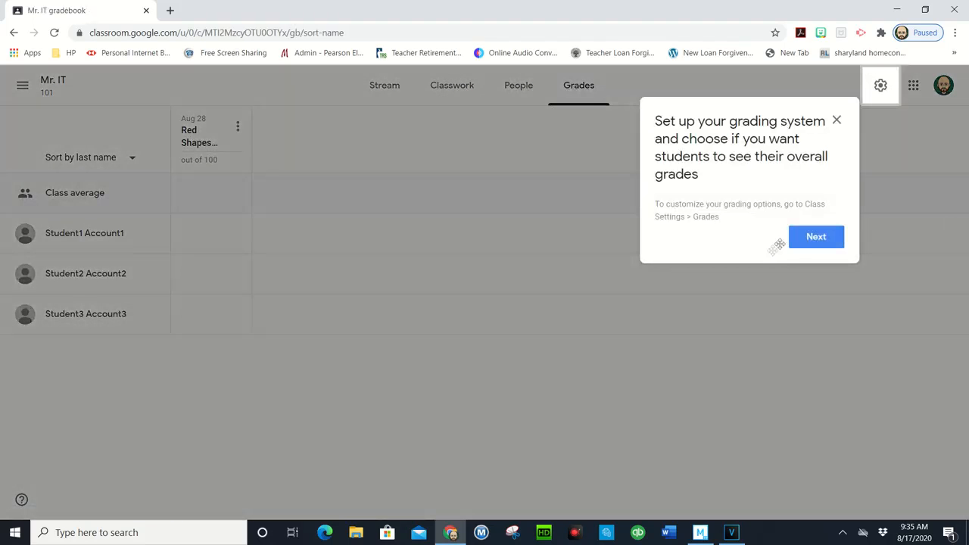
left_click(812, 234)
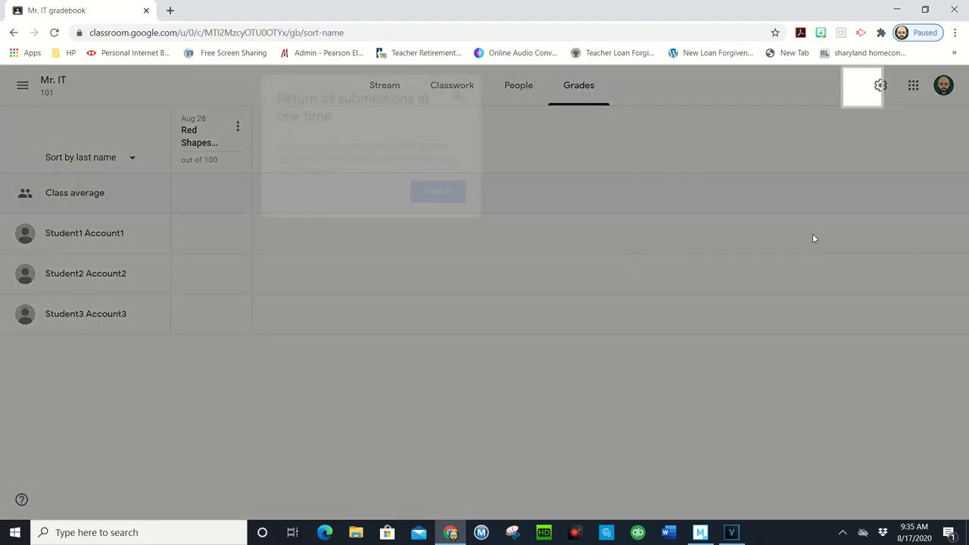
left_click(453, 191)
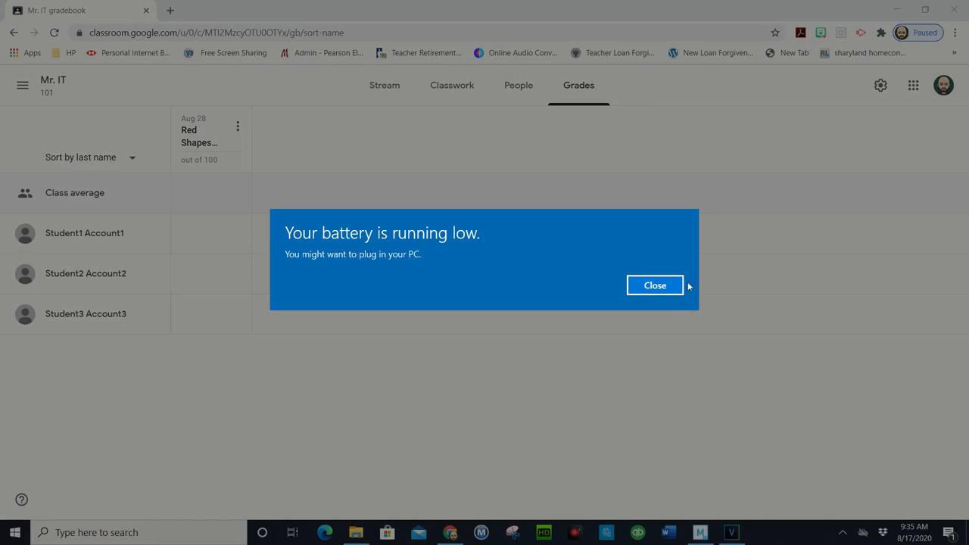
left_click(666, 285)
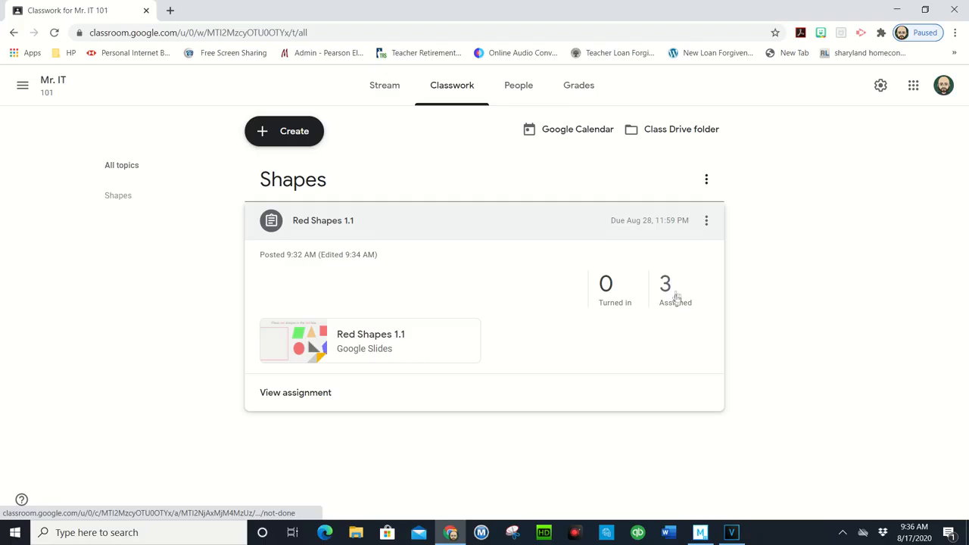
- Open the assigned student work for Red Shapes 1.1 and examine the first student's grade entry
left_click(677, 297)
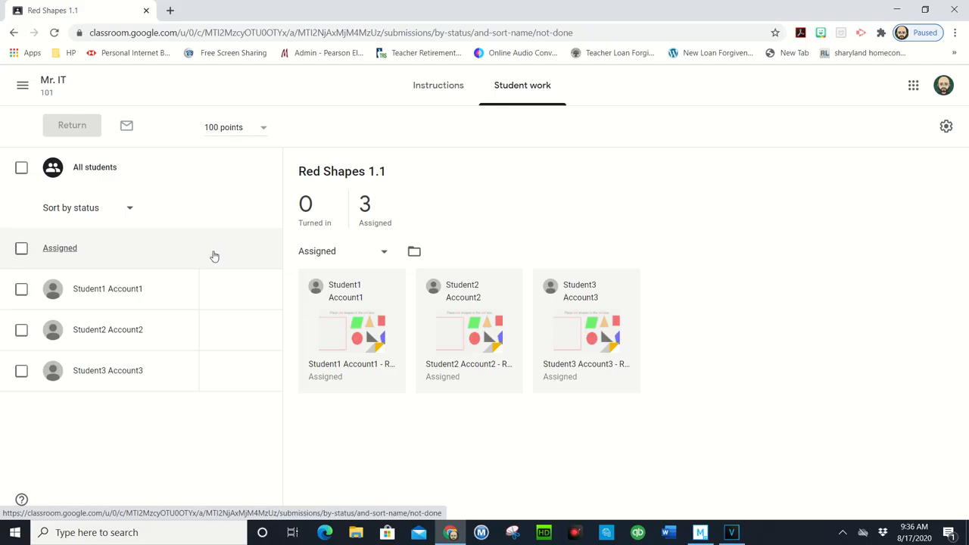
mouse_move(233, 301)
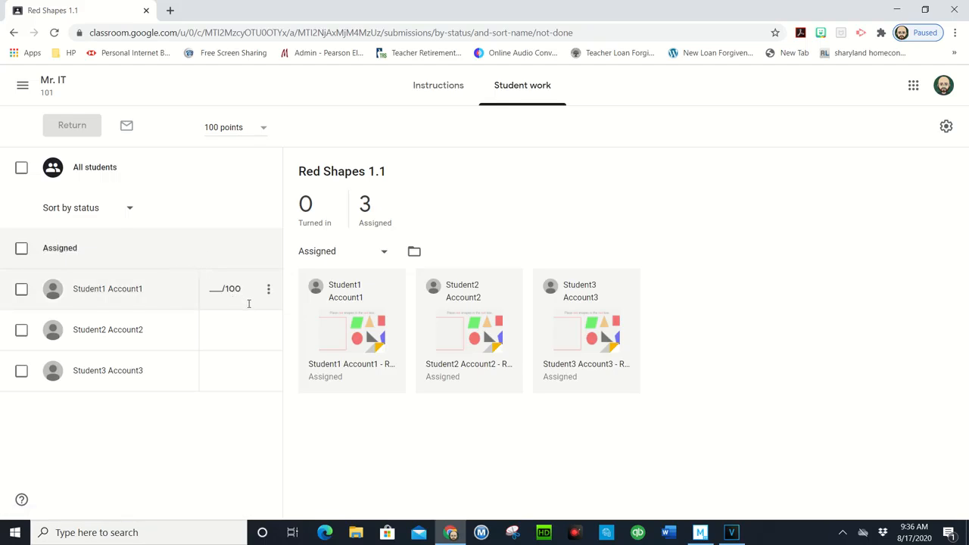